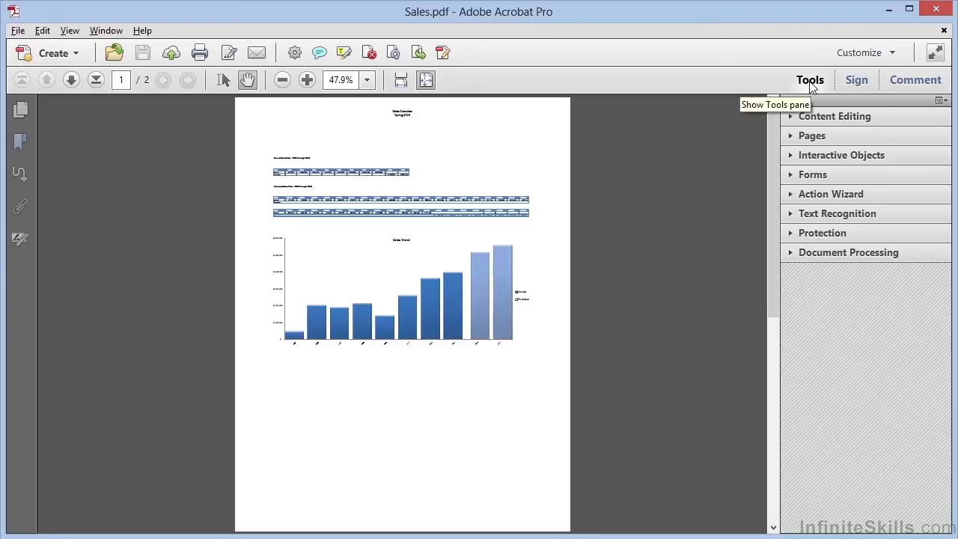
Step: Start Encrypt with Certificate on Sales.pdf, accept the security change, and reach the Digital ID Selection list
{"action": "left_click", "coordinate": [793, 235]}
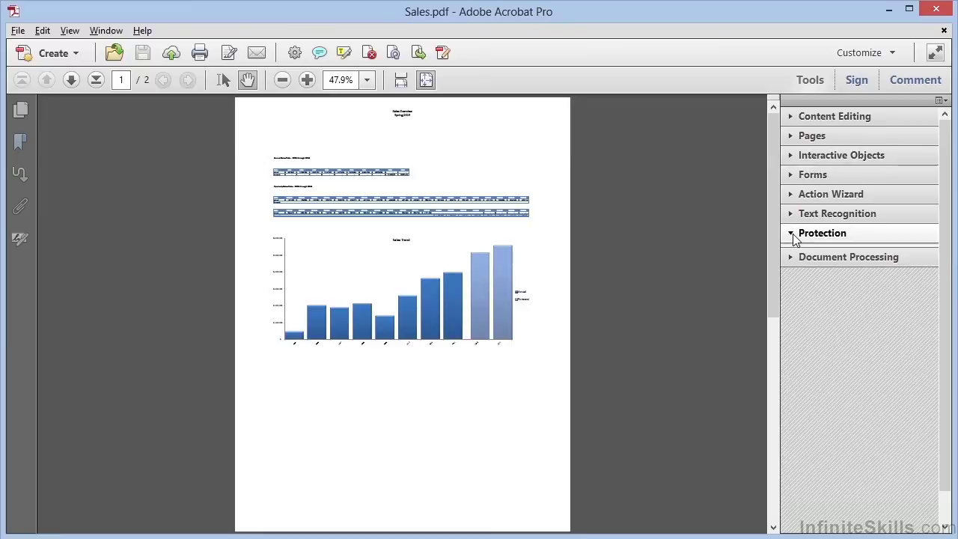
{"action": "left_click", "coordinate": [837, 271]}
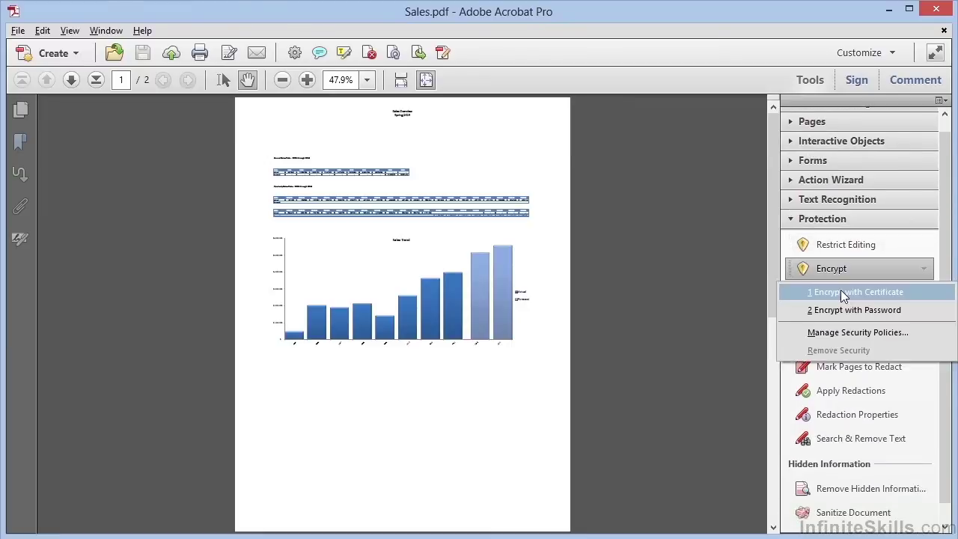
{"action": "left_click", "coordinate": [841, 291]}
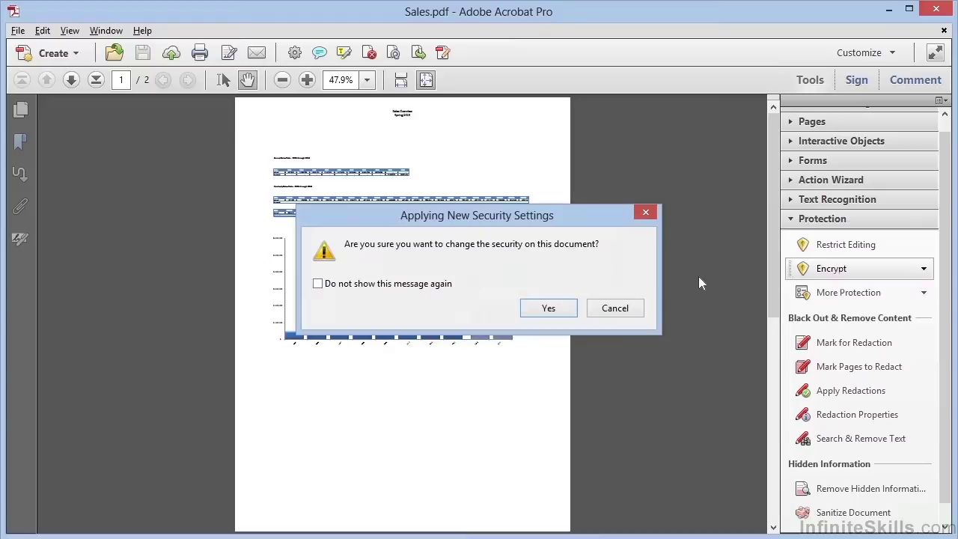
{"action": "left_click", "coordinate": [563, 306]}
{"action": "left_click", "coordinate": [771, 531]}
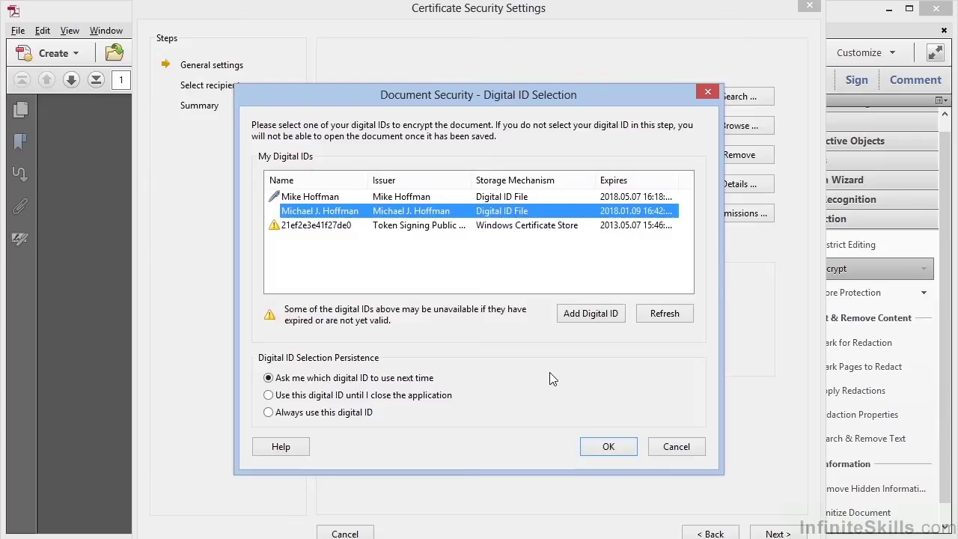
Step: Back out of Add Digital ID, accept an existing ID, then cancel the certificate encryption wizard
{"action": "left_click", "coordinate": [583, 315]}
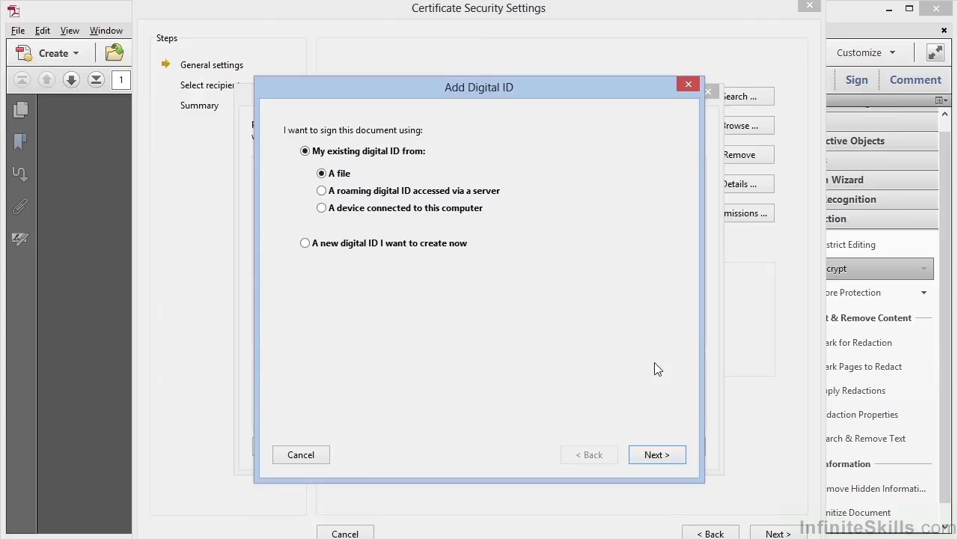
{"action": "left_click", "coordinate": [312, 456]}
{"action": "left_click", "coordinate": [478, 211]}
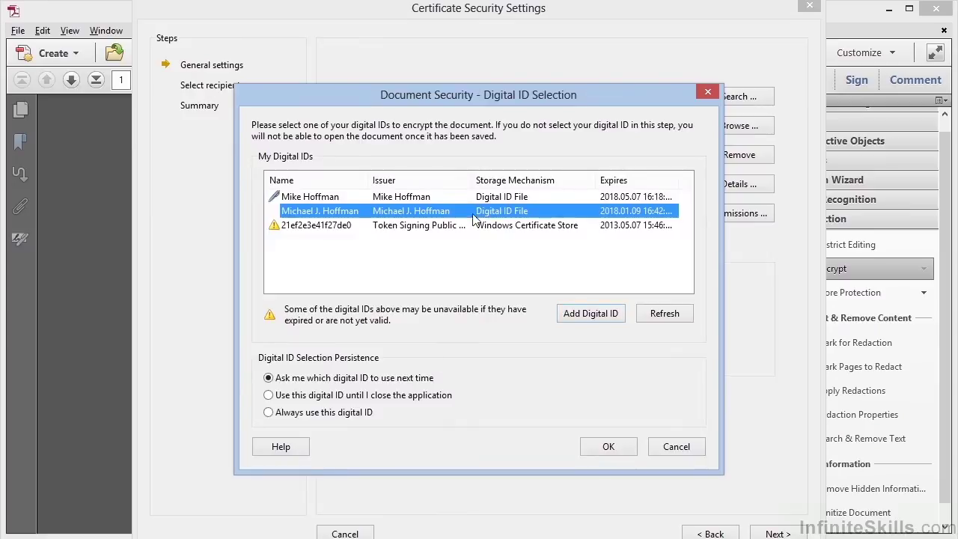
{"action": "left_click", "coordinate": [605, 447]}
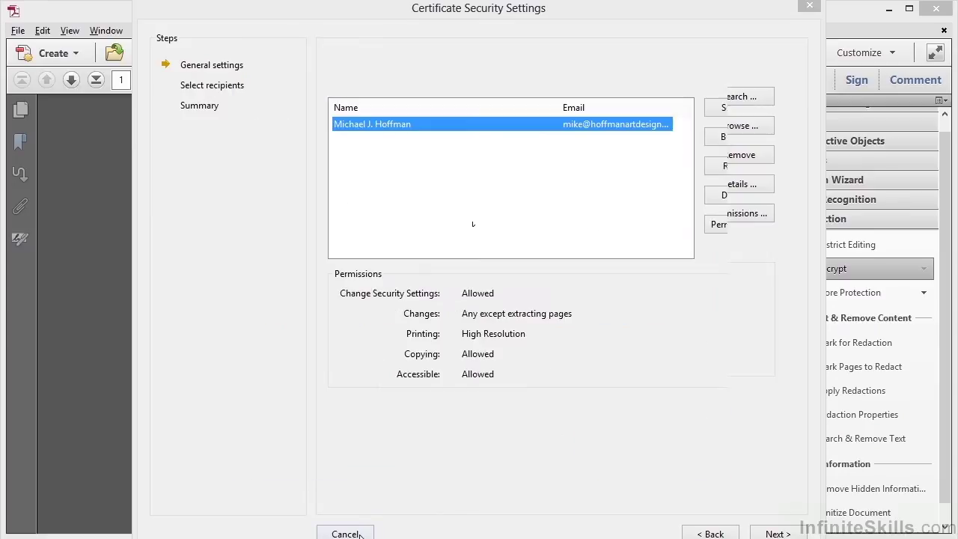
{"action": "left_click", "coordinate": [346, 533]}
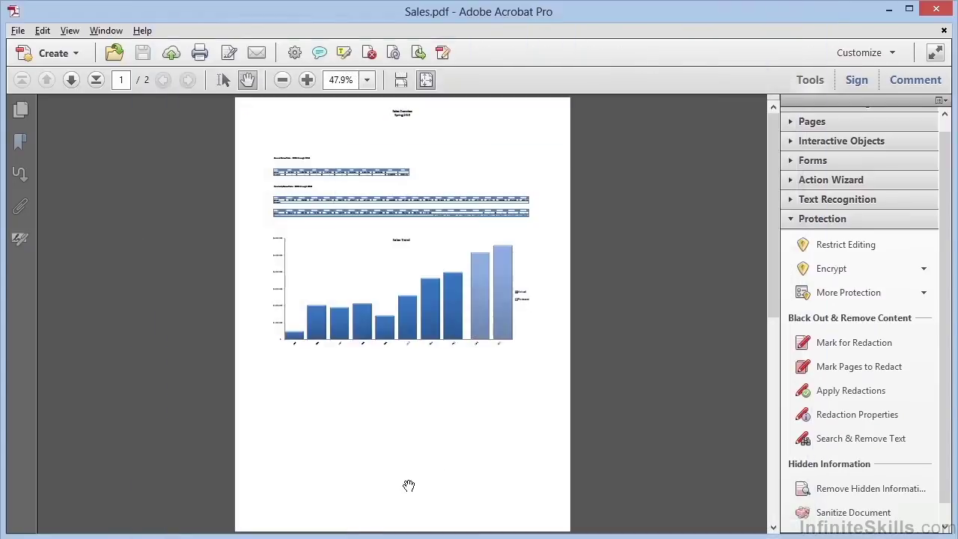
Step: Open Signatures preferences and the Identities & Trusted Certificates settings listing the three existing IDs
{"action": "left_click", "coordinate": [36, 33]}
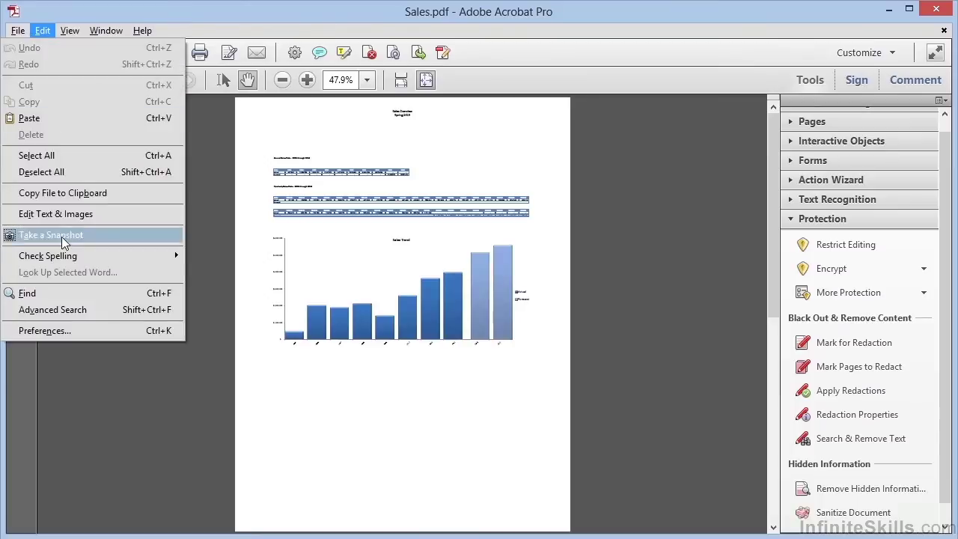
{"action": "left_click", "coordinate": [68, 332]}
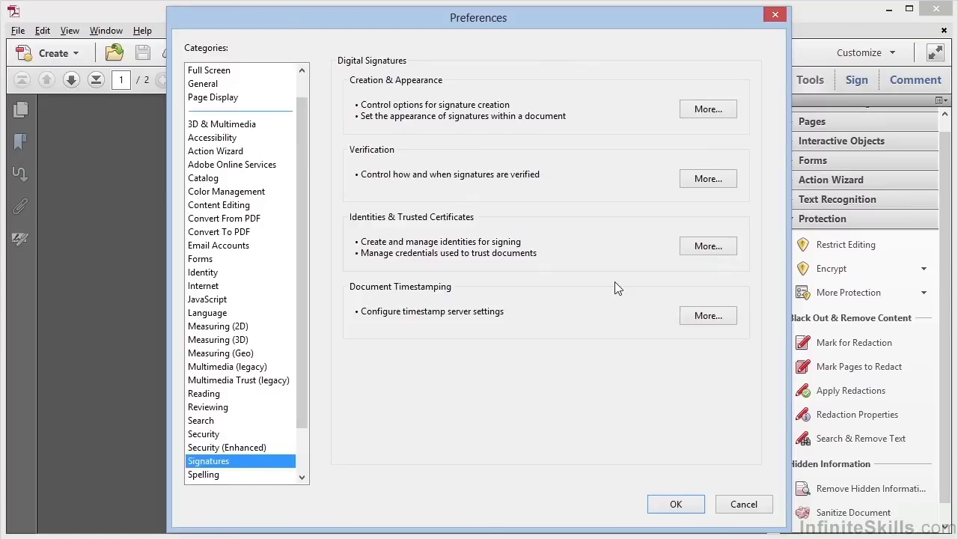
{"action": "left_click", "coordinate": [695, 248]}
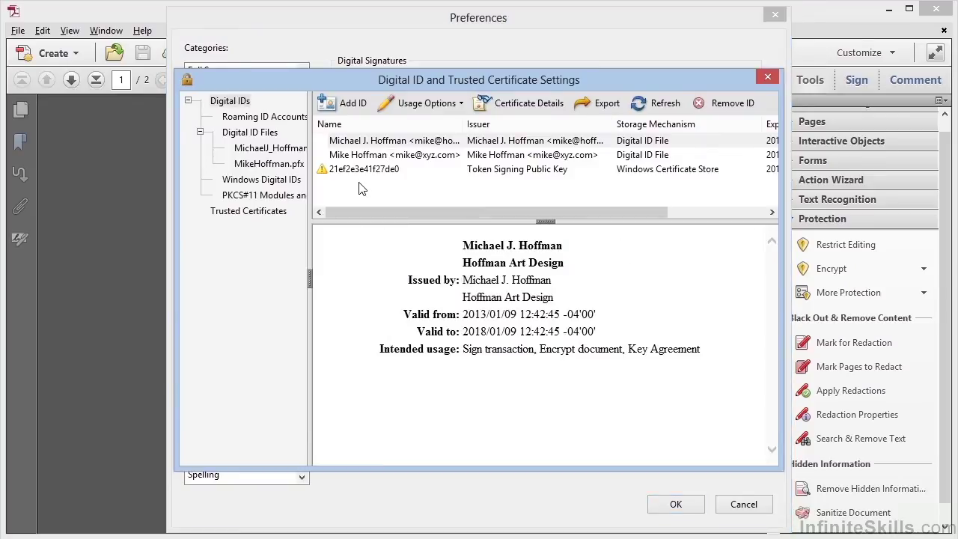
Step: Add a new ID by choosing 'A new digital ID I want to create now' and continue
{"action": "left_click", "coordinate": [348, 105]}
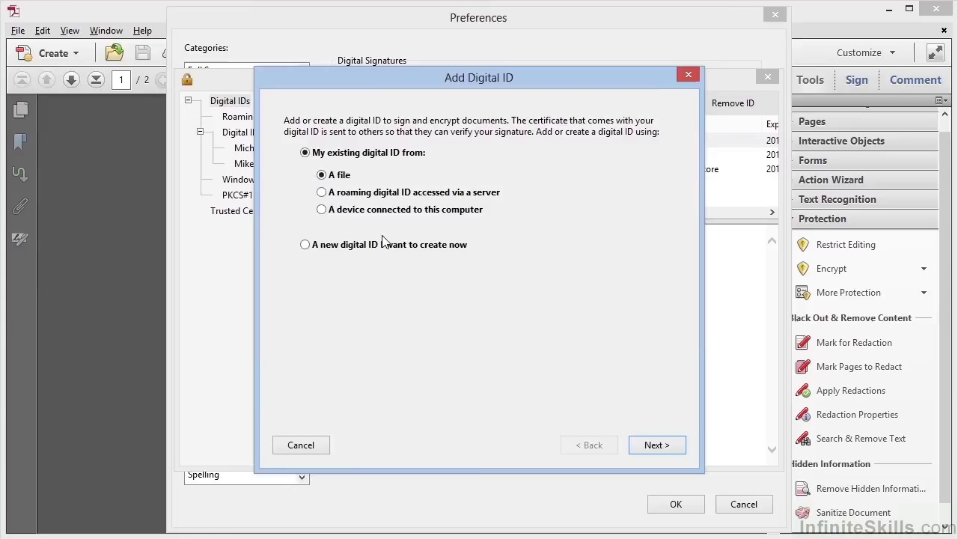
{"action": "left_click", "coordinate": [306, 245]}
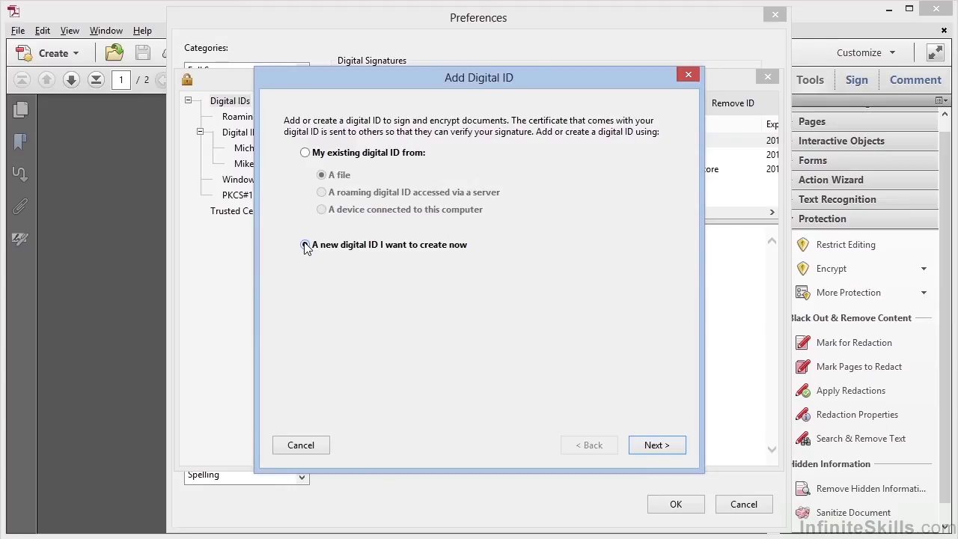
{"action": "left_click", "coordinate": [655, 446]}
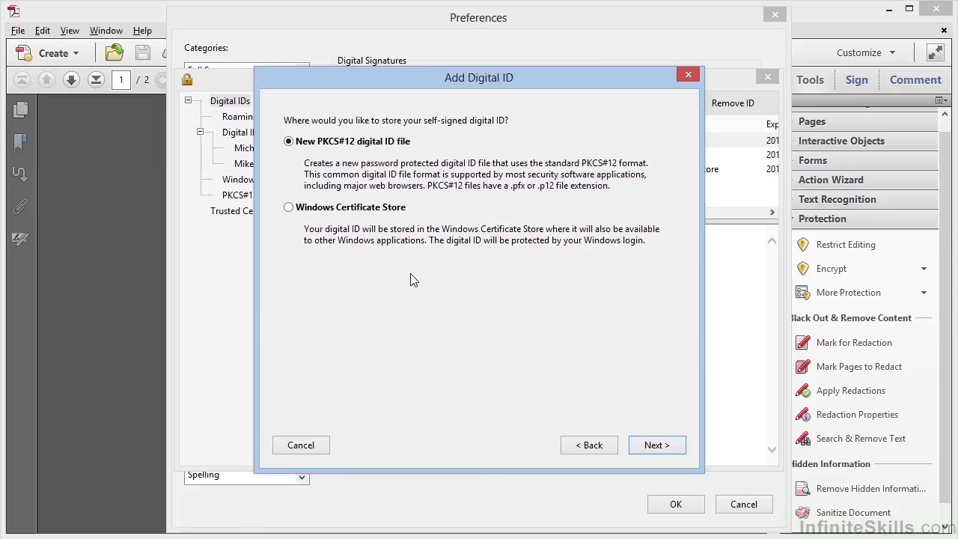
Step: Keep the new PKCS#12 file option and enter the ID holder's name and e-mail address
{"action": "left_click", "coordinate": [663, 452]}
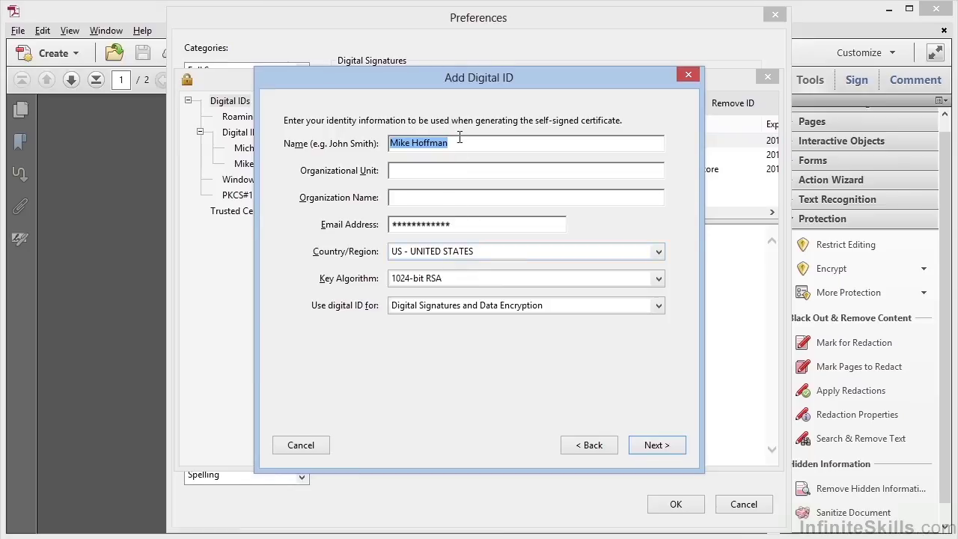
{"action": "key", "text": "Tab"}
{"action": "key", "text": "Tab"}
{"action": "key", "text": "Tab"}
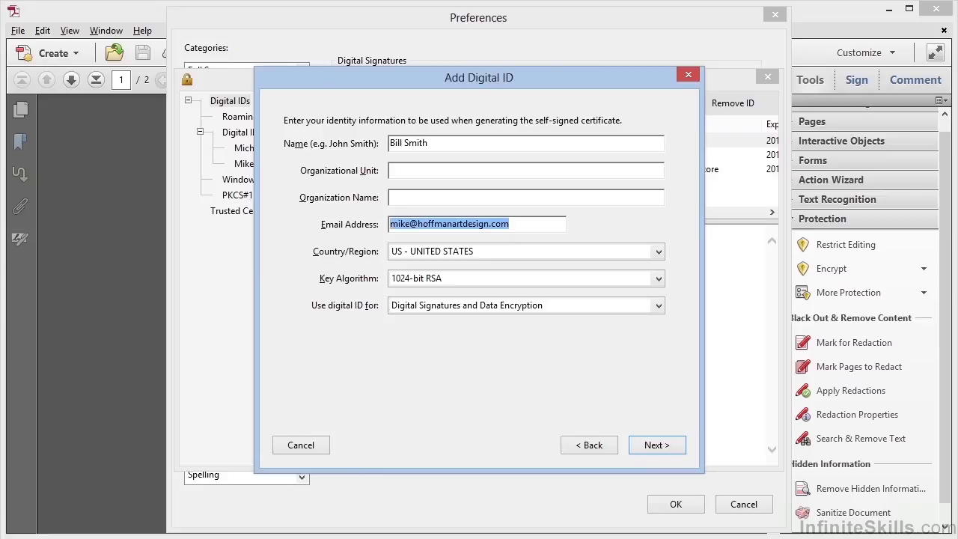
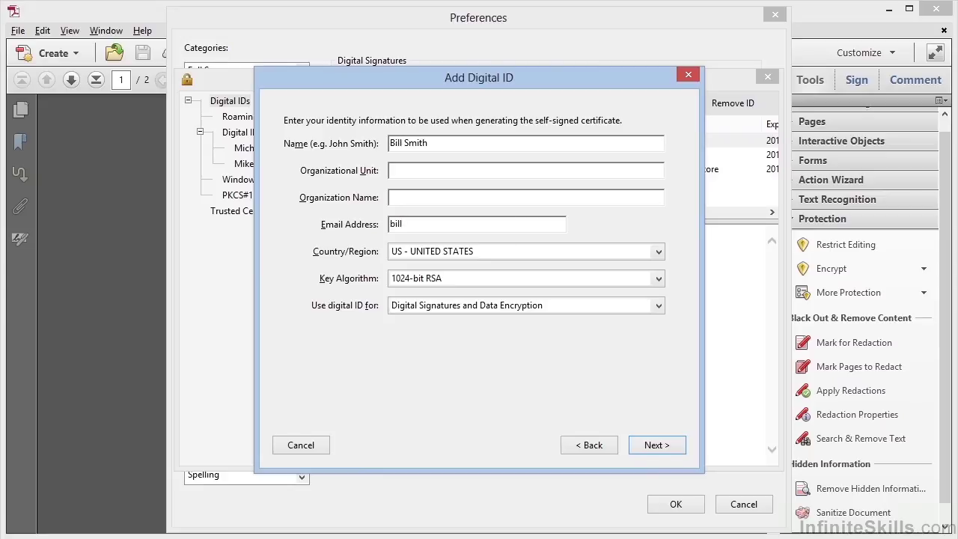
Step: Set the key algorithm to 2048-bit RSA and usage to Digital Signatures and Data Encryption
{"action": "left_click", "coordinate": [535, 282]}
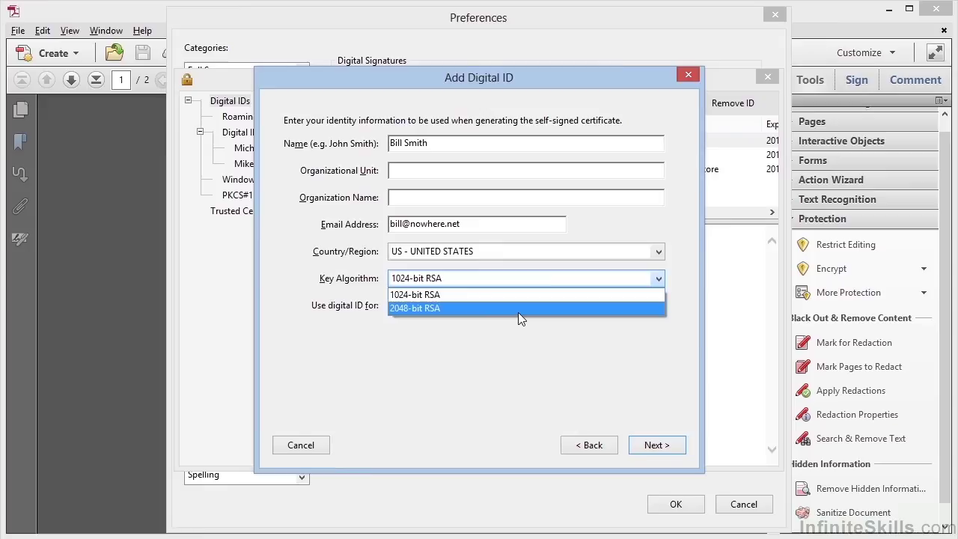
{"action": "left_click", "coordinate": [518, 310]}
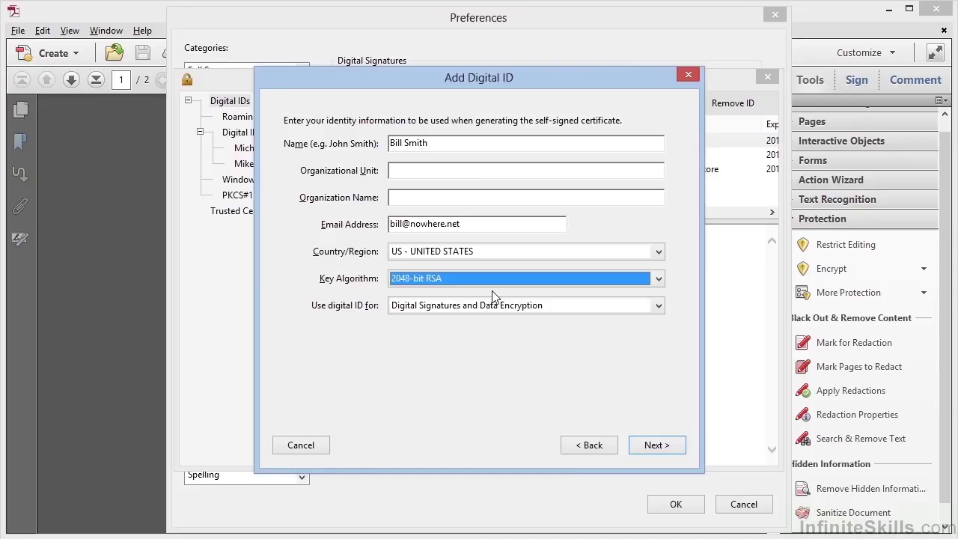
{"action": "left_click", "coordinate": [564, 306]}
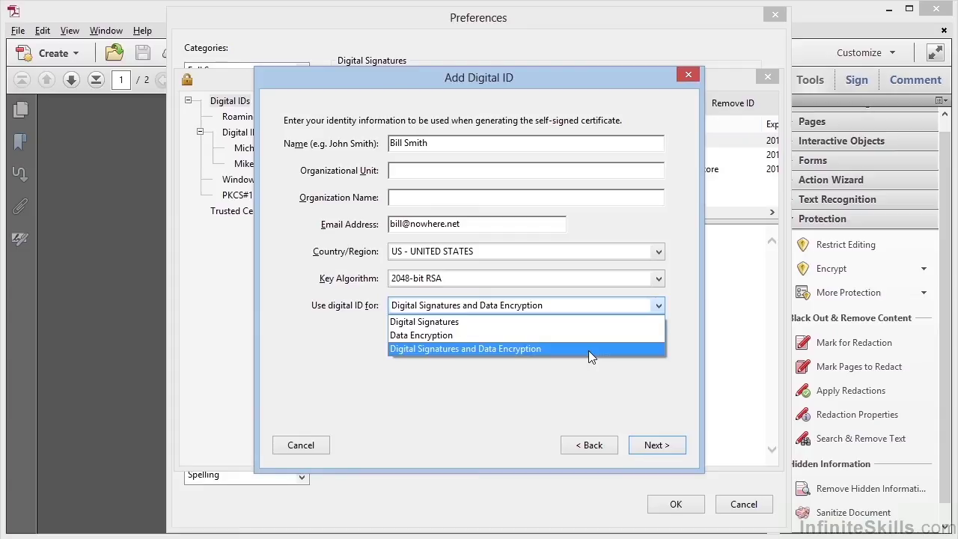
{"action": "left_click", "coordinate": [588, 350]}
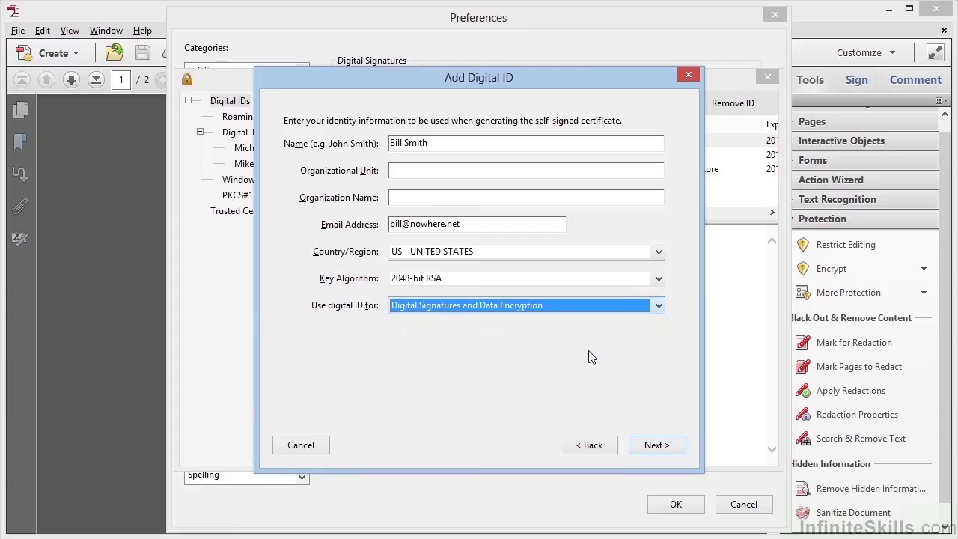
Step: Protect the new .pfx digital ID file with a confirmed password and finish creating it
{"action": "left_click", "coordinate": [652, 445]}
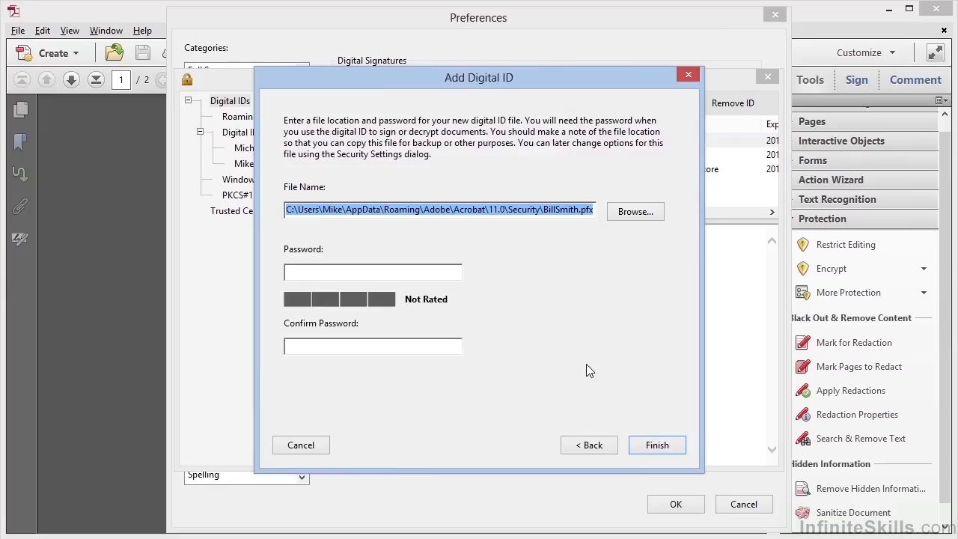
{"action": "left_click", "coordinate": [377, 273]}
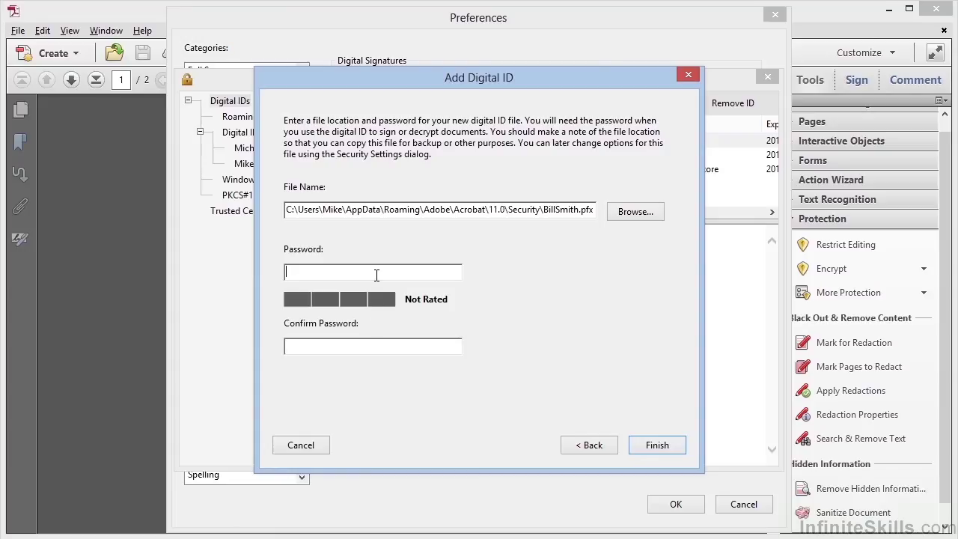
{"action": "key", "text": "ctrl+v"}
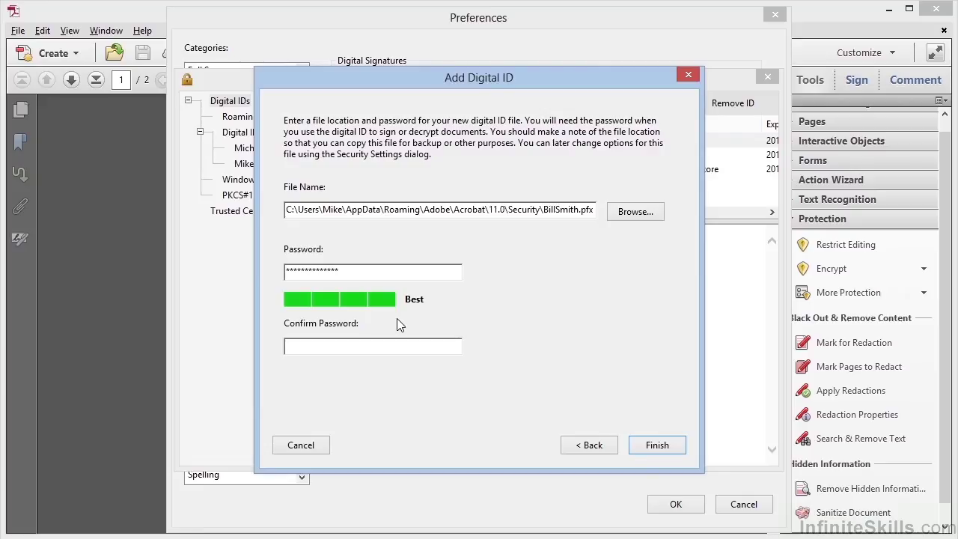
{"action": "left_click", "coordinate": [376, 346]}
{"action": "key", "text": "ctrl+v"}
{"action": "left_click", "coordinate": [654, 451]}
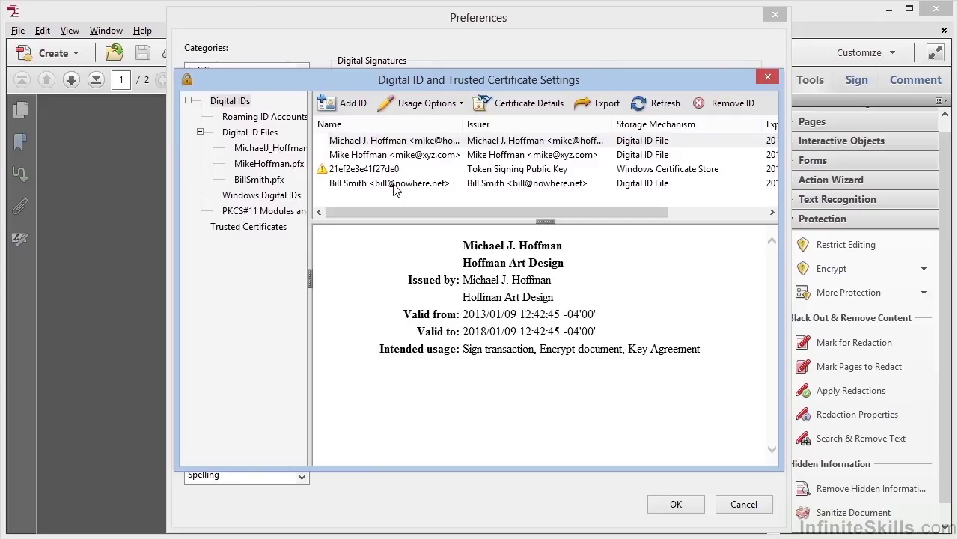
Step: Close the ID settings and Preferences, then restart Encrypt with Certificate to reach the four-ID list
{"action": "left_click", "coordinate": [767, 76]}
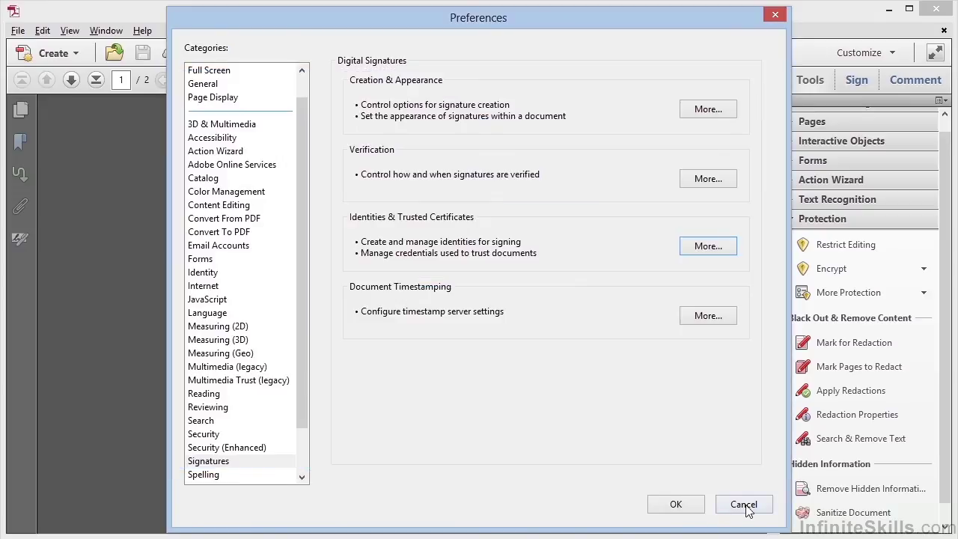
{"action": "left_click", "coordinate": [744, 507]}
{"action": "left_click", "coordinate": [842, 268]}
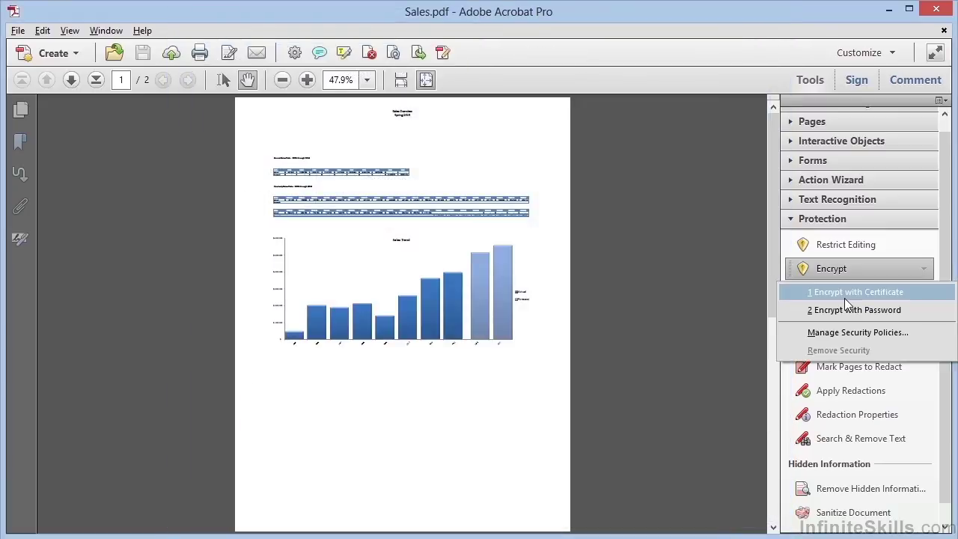
{"action": "left_click", "coordinate": [843, 297]}
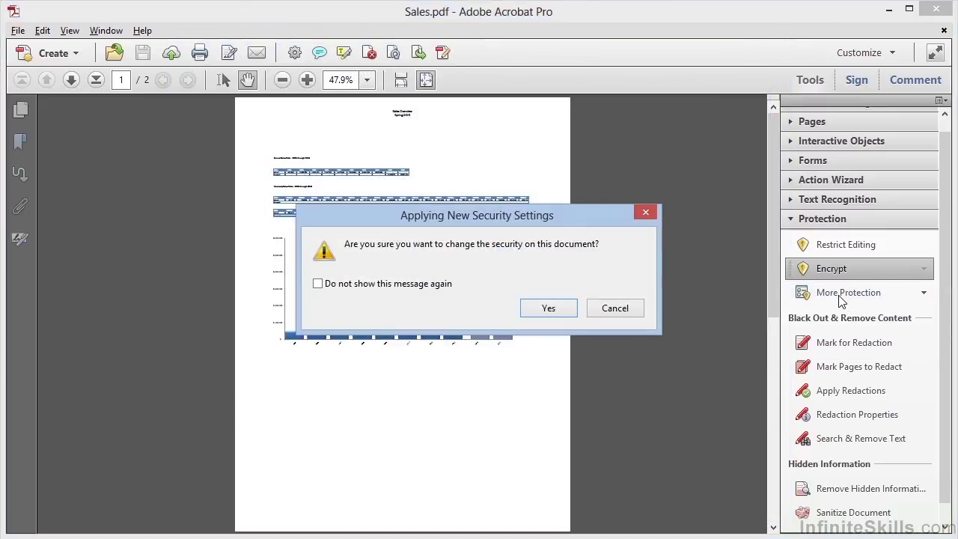
{"action": "left_click", "coordinate": [548, 308]}
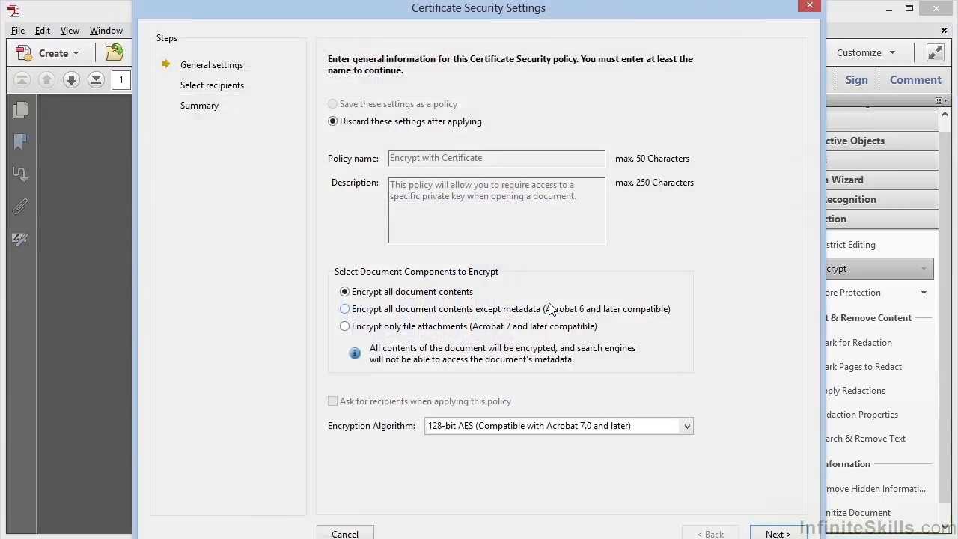
{"action": "left_click", "coordinate": [775, 533]}
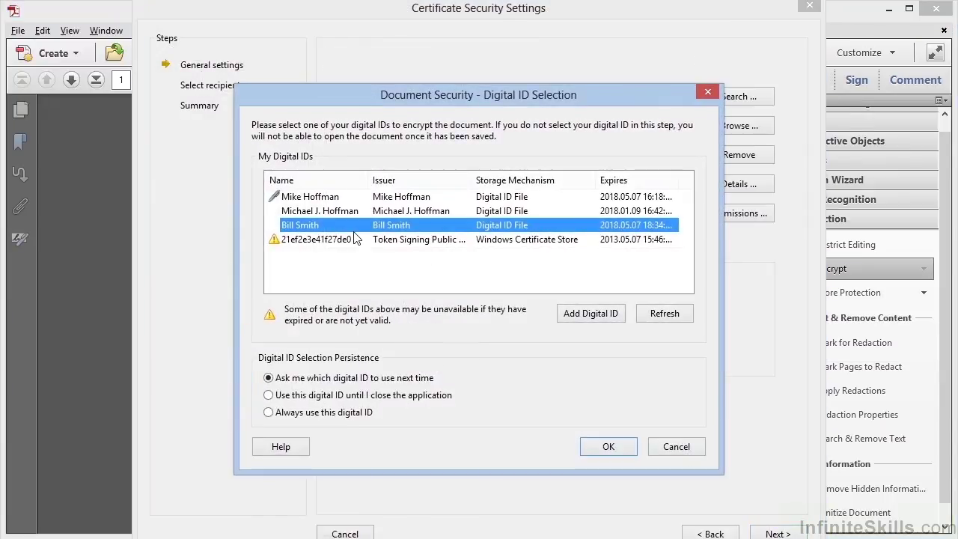